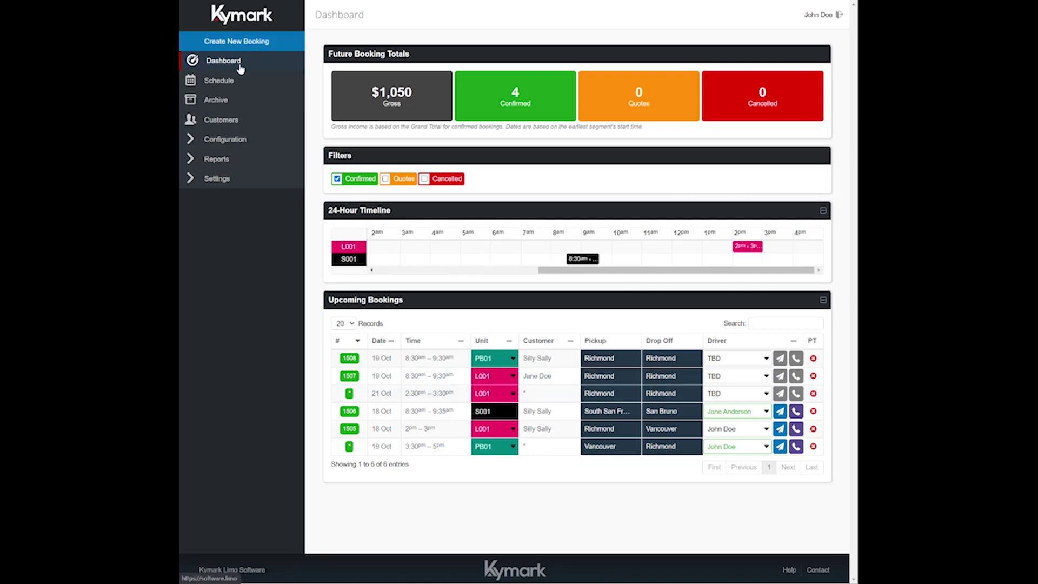
pyautogui.click(735, 378)
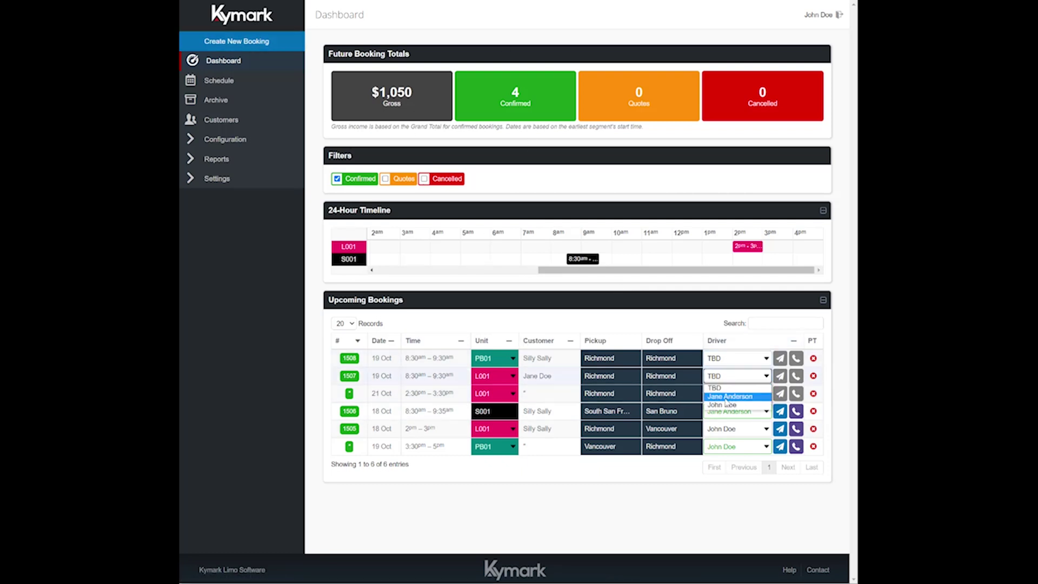
pyautogui.click(727, 397)
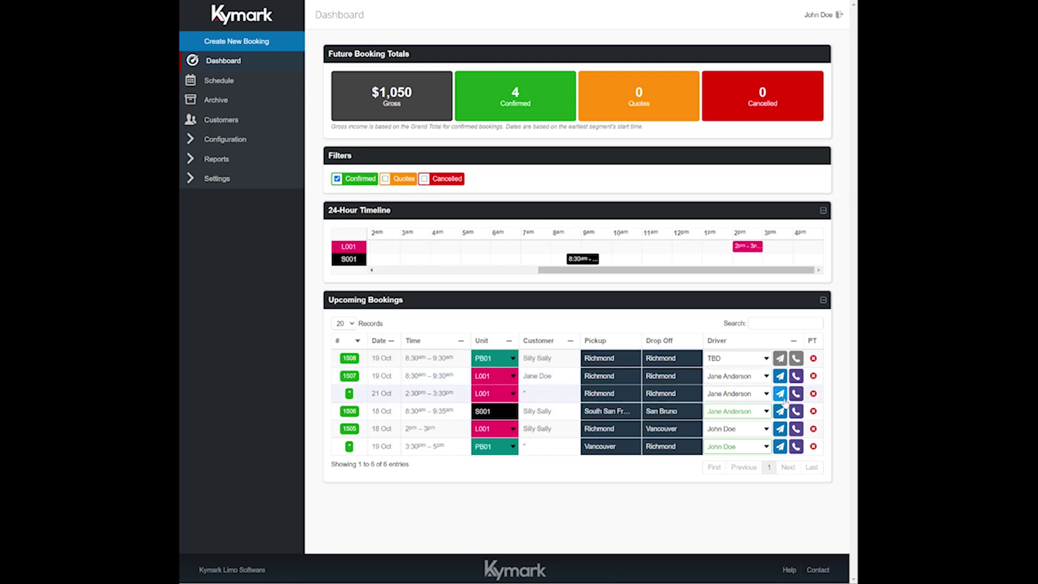
pyautogui.click(779, 376)
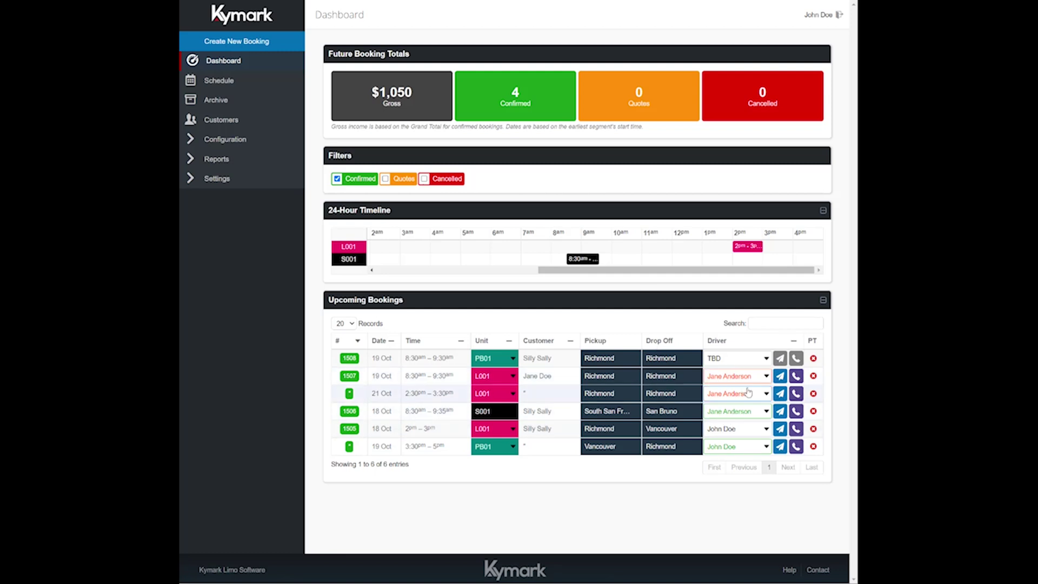
pyautogui.click(746, 376)
# Reset booking 1507's driver to TBD, confirm the change, and open its detail page.
pyautogui.click(730, 402)
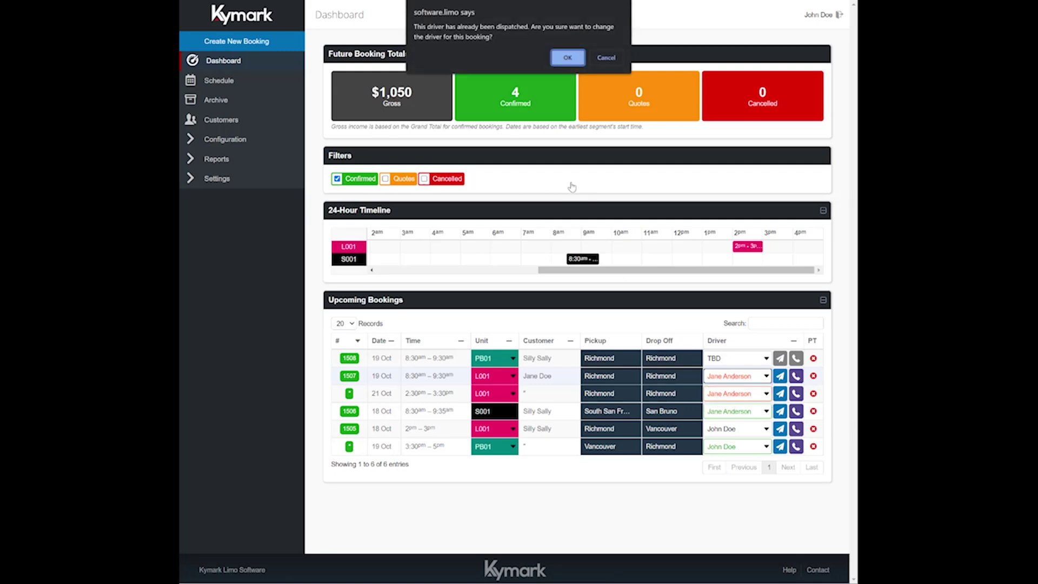
pyautogui.click(565, 57)
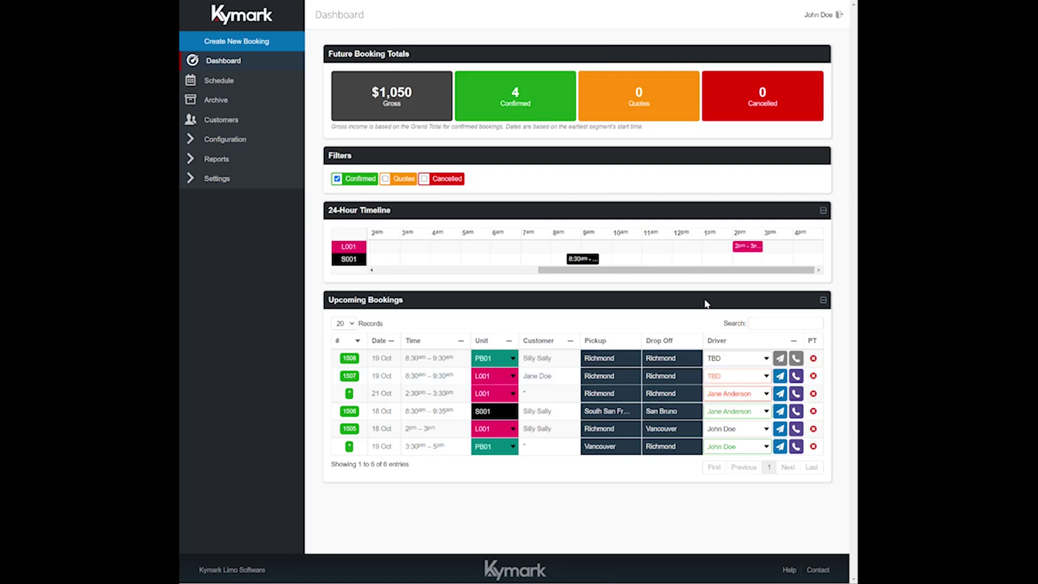
pyautogui.click(538, 377)
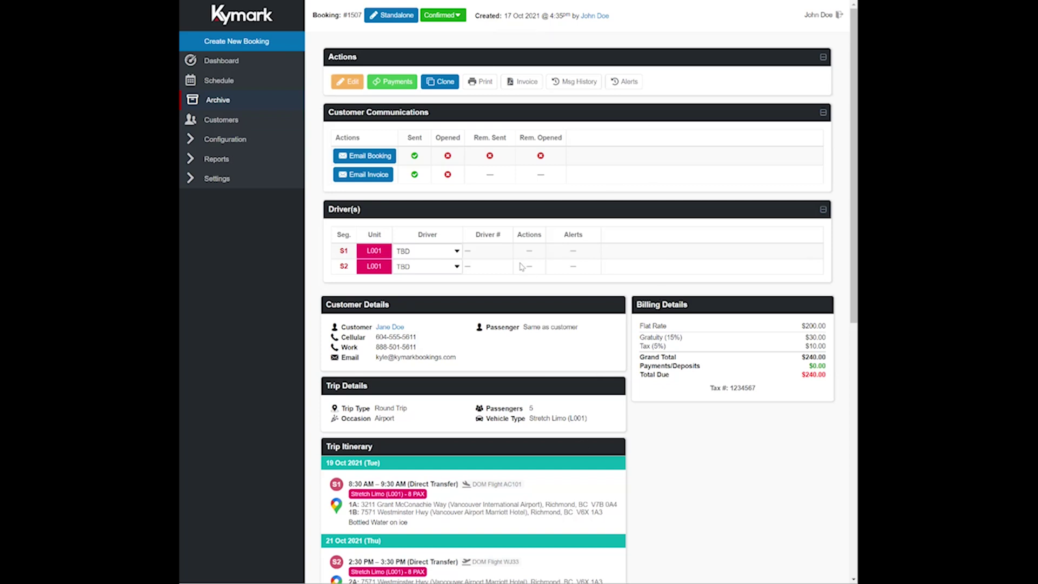
pyautogui.scroll(-1, 611, 226)
pyautogui.scroll(-8, 611, 226)
pyautogui.scroll(7, 728, 245)
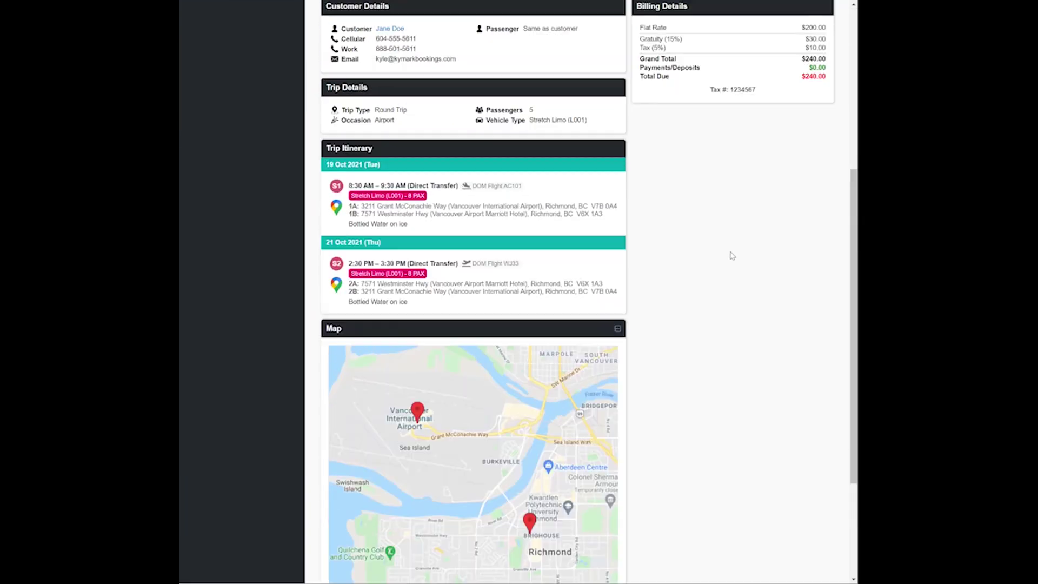
pyautogui.scroll(2, 732, 255)
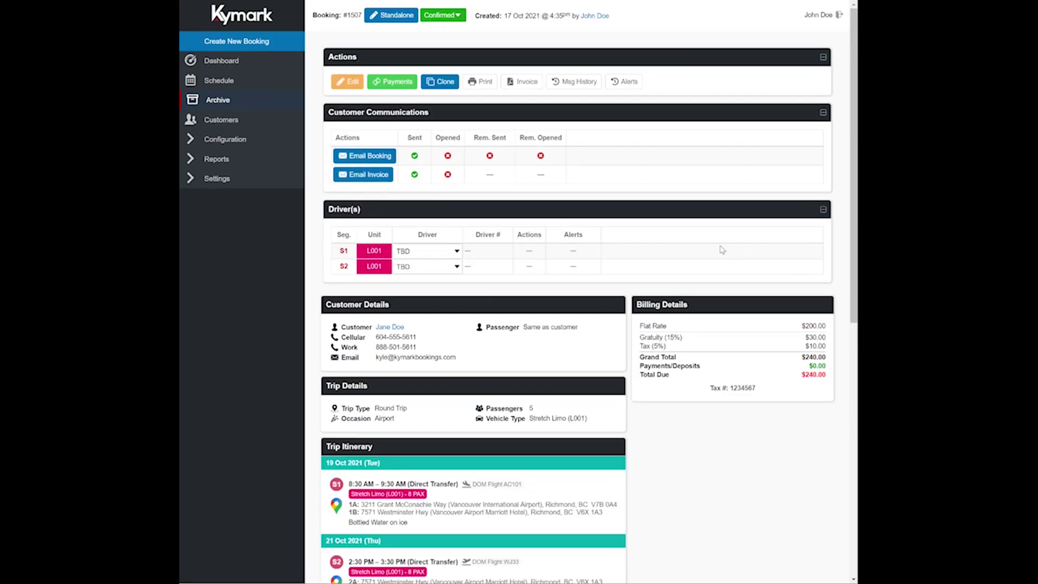
pyautogui.click(411, 257)
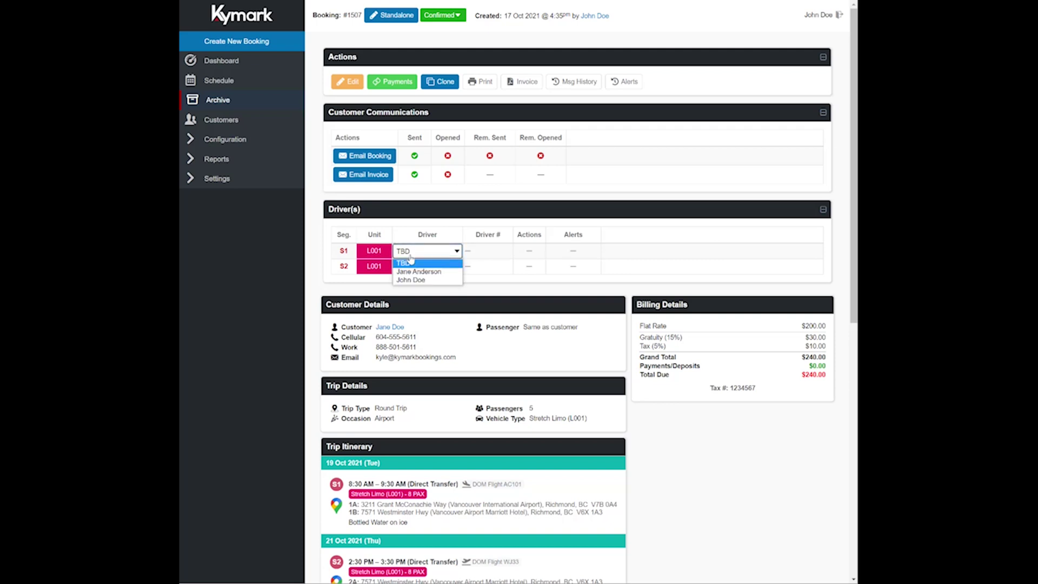
pyautogui.click(419, 271)
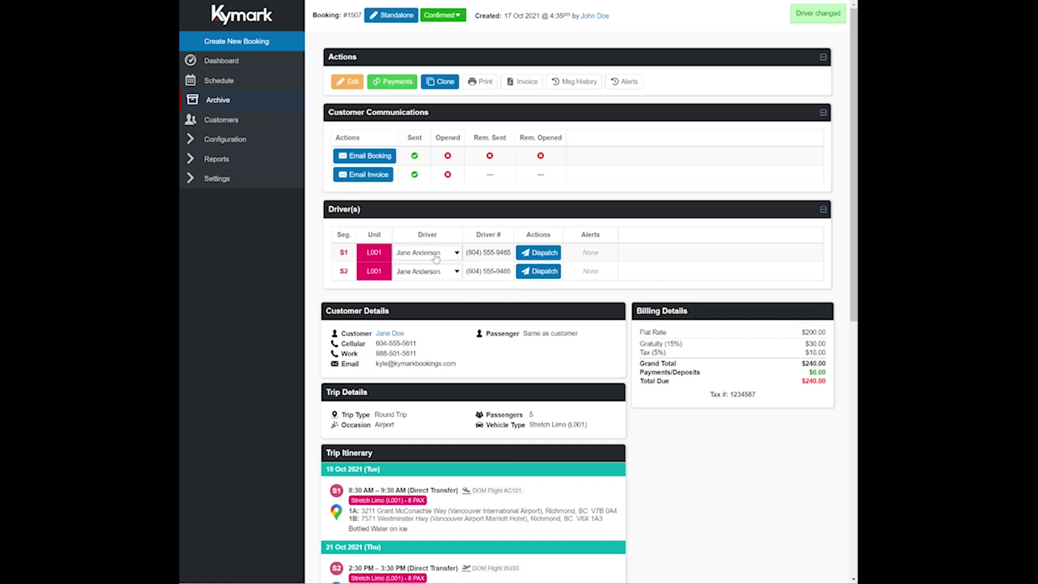
pyautogui.click(537, 255)
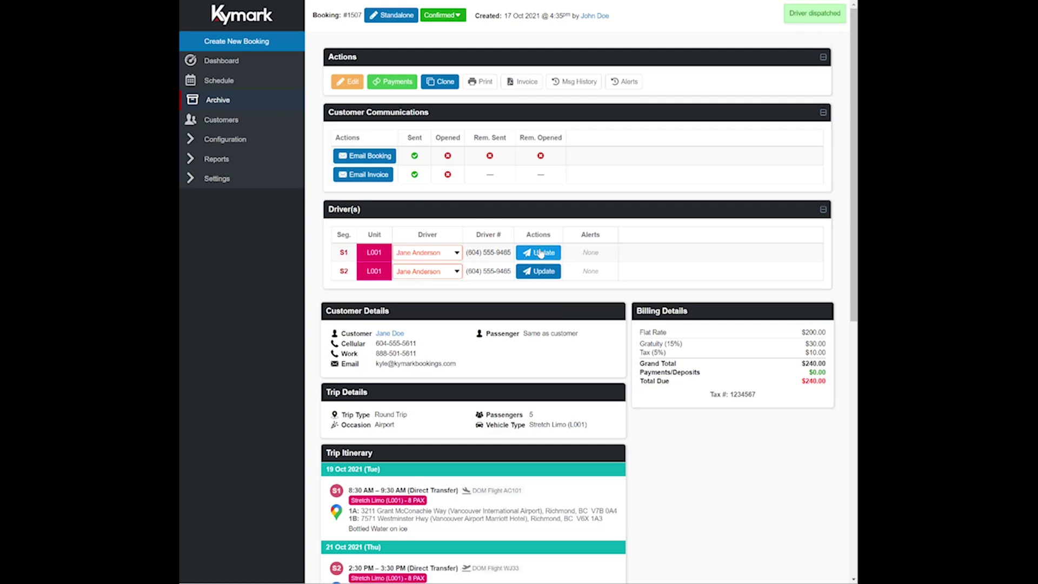
pyautogui.click(447, 254)
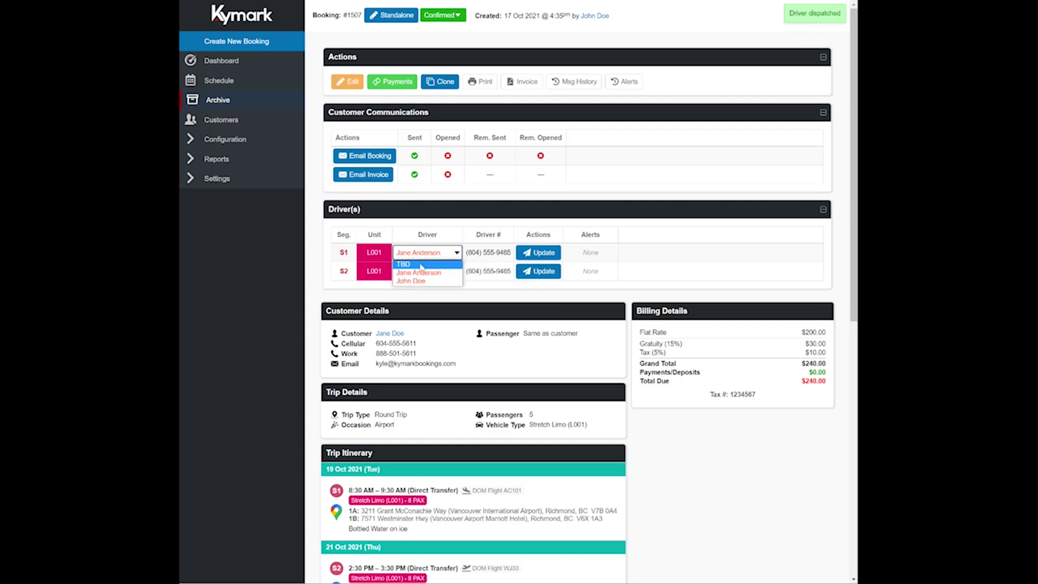
pyautogui.click(416, 265)
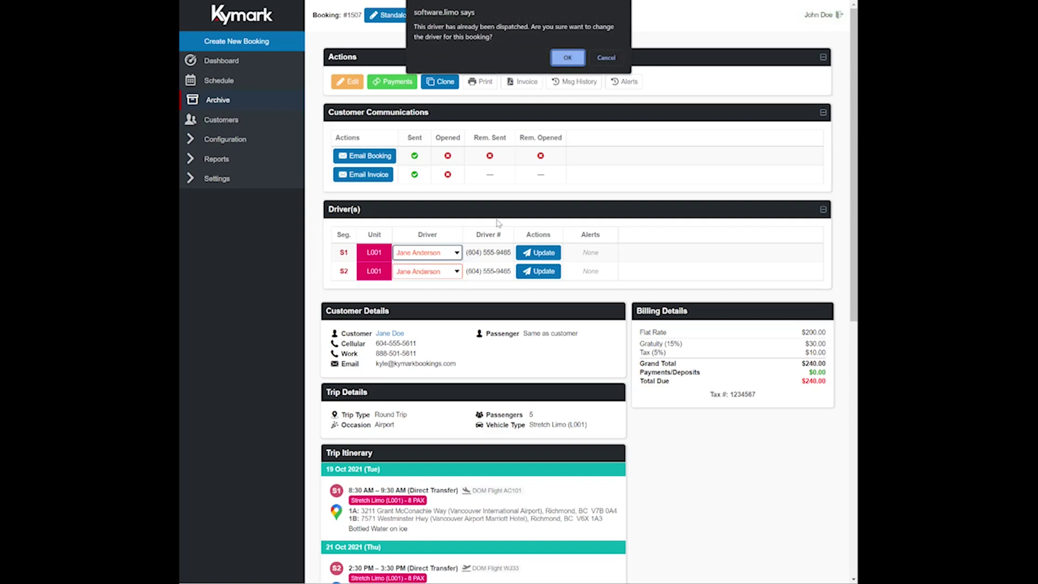
pyautogui.click(565, 61)
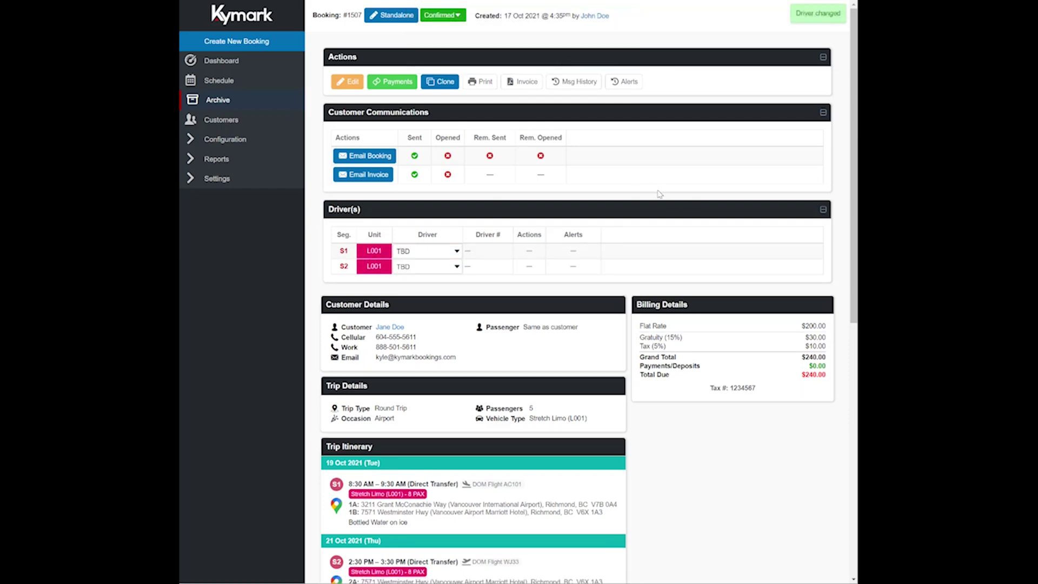
pyautogui.click(350, 82)
# Set booking #1507 to use different vehicles and drivers per segment, and save it.
pyautogui.scroll(-5, 648, 327)
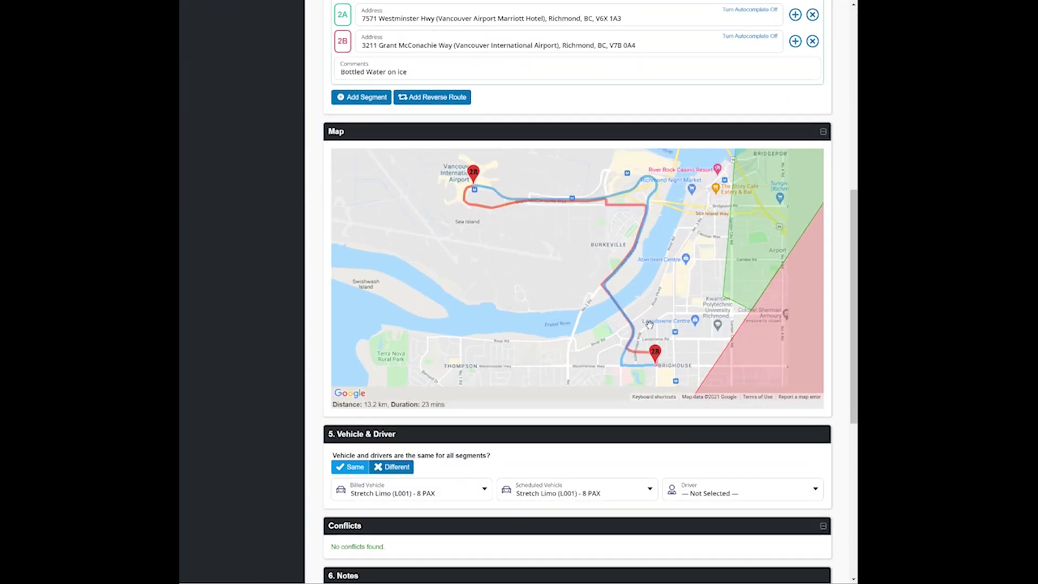
pyautogui.scroll(-3, 586, 458)
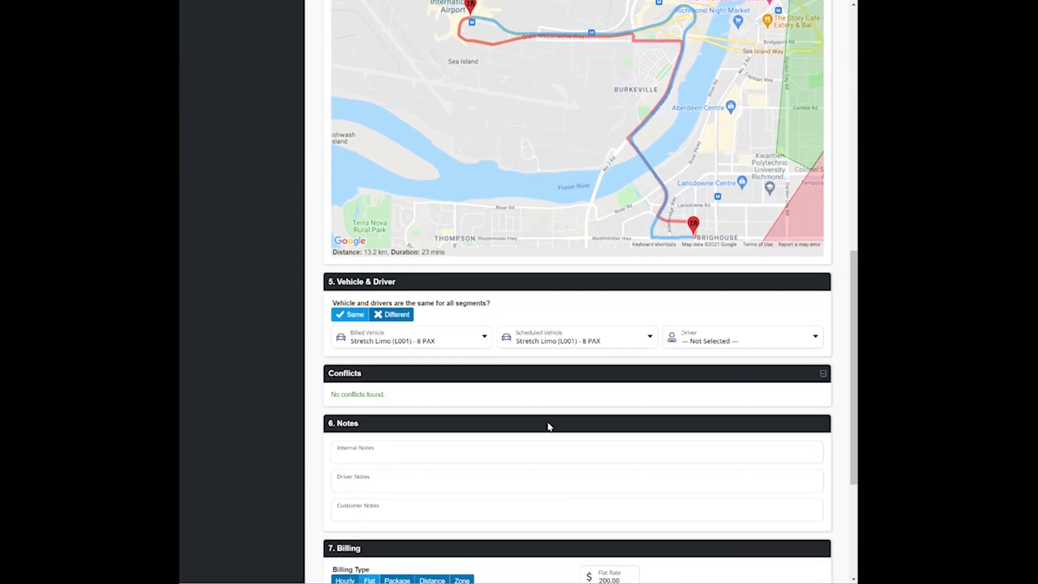
pyautogui.click(394, 318)
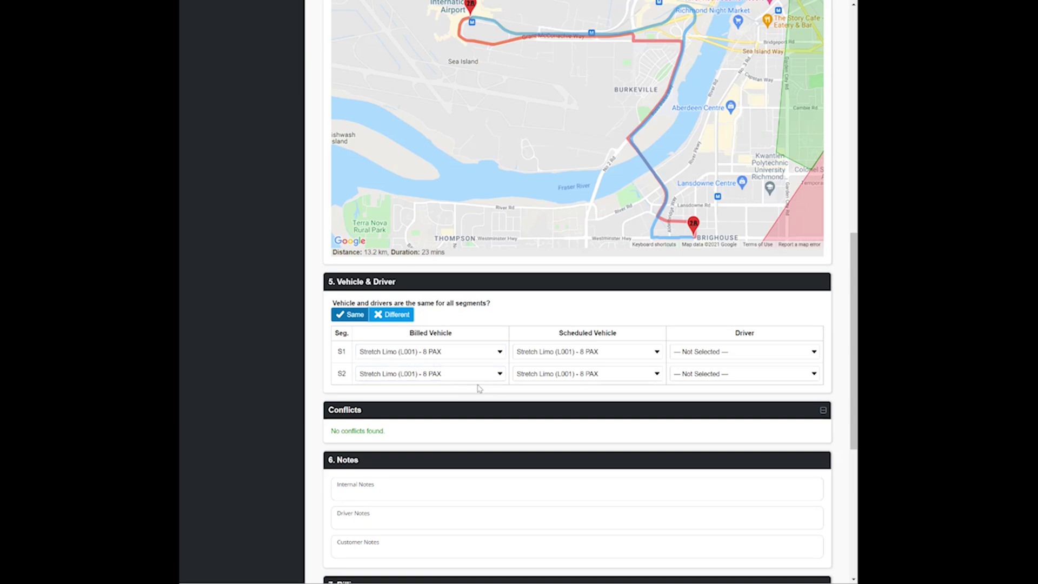
pyautogui.scroll(-6, 668, 292)
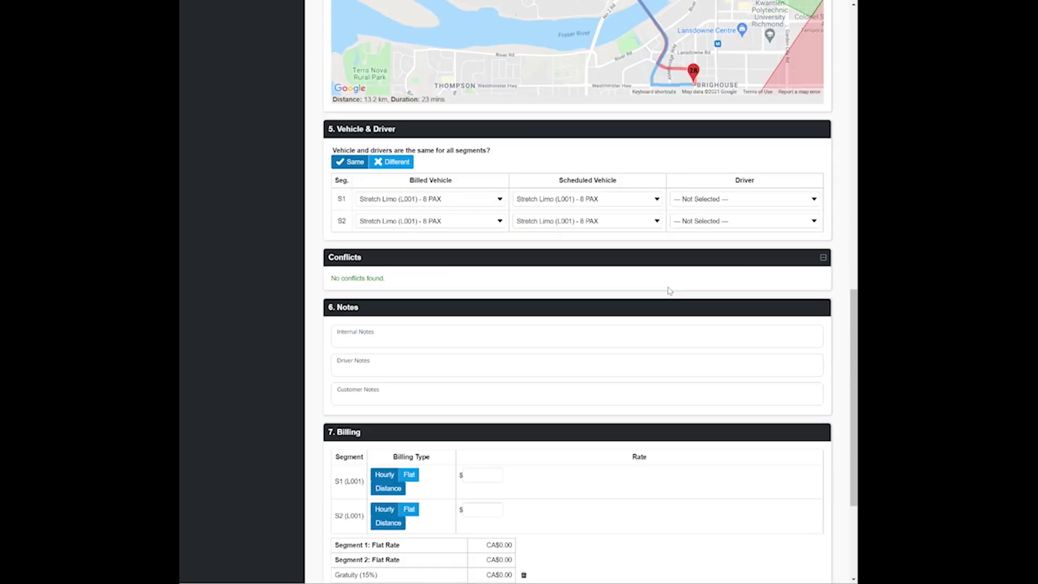
pyautogui.click(345, 529)
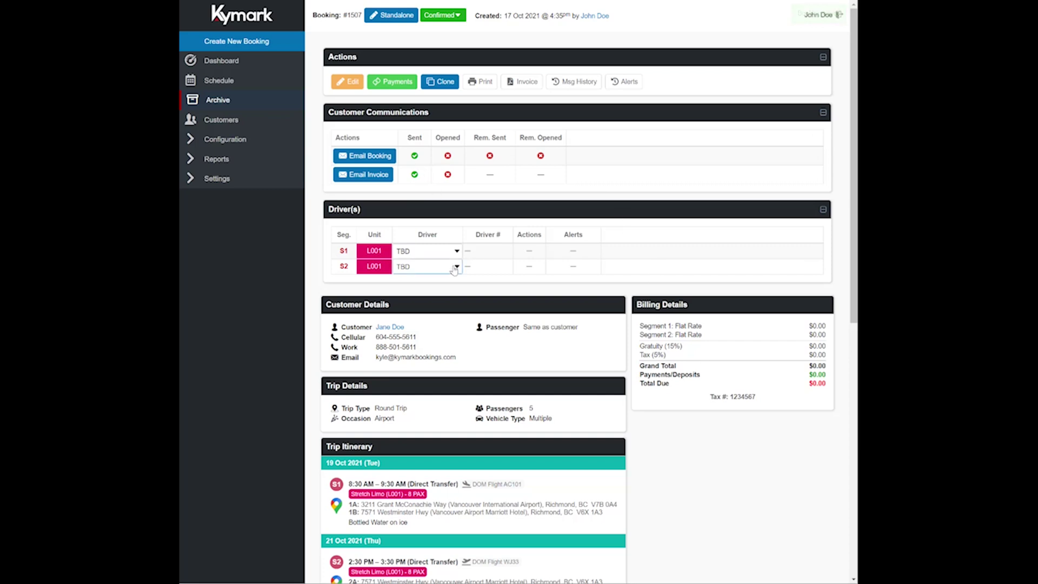
pyautogui.click(432, 250)
# Assign Jane Anderson to segment S1 and John Doe to segment S2.
pyautogui.click(427, 271)
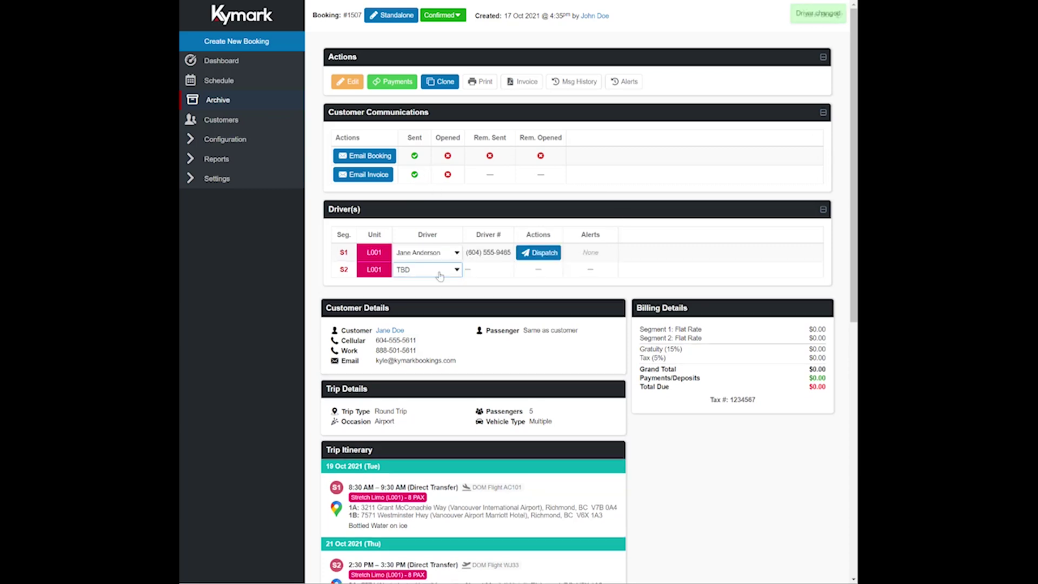
pyautogui.scroll(-3, 352, 264)
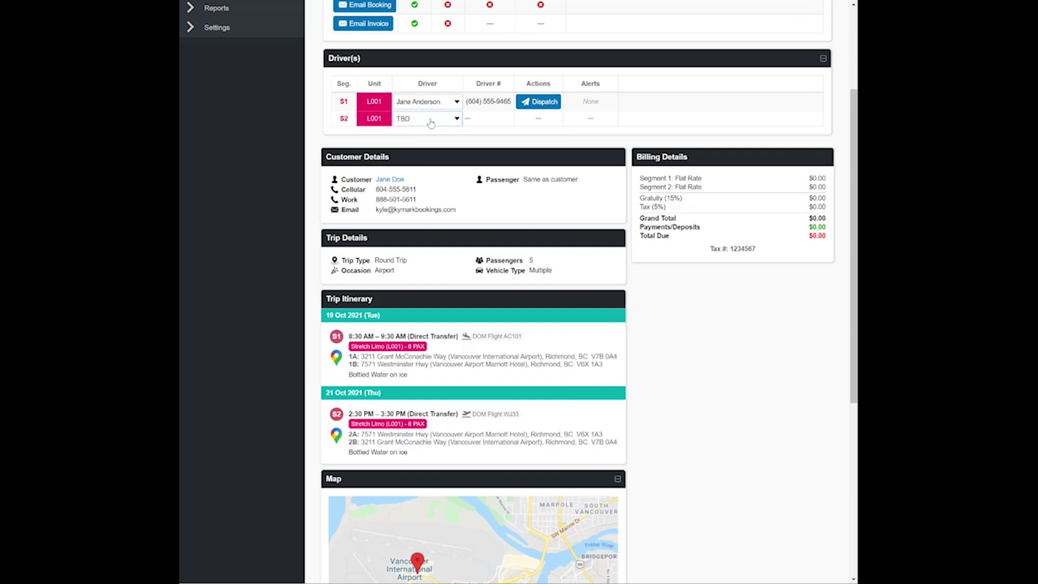
pyautogui.click(432, 119)
pyautogui.click(423, 150)
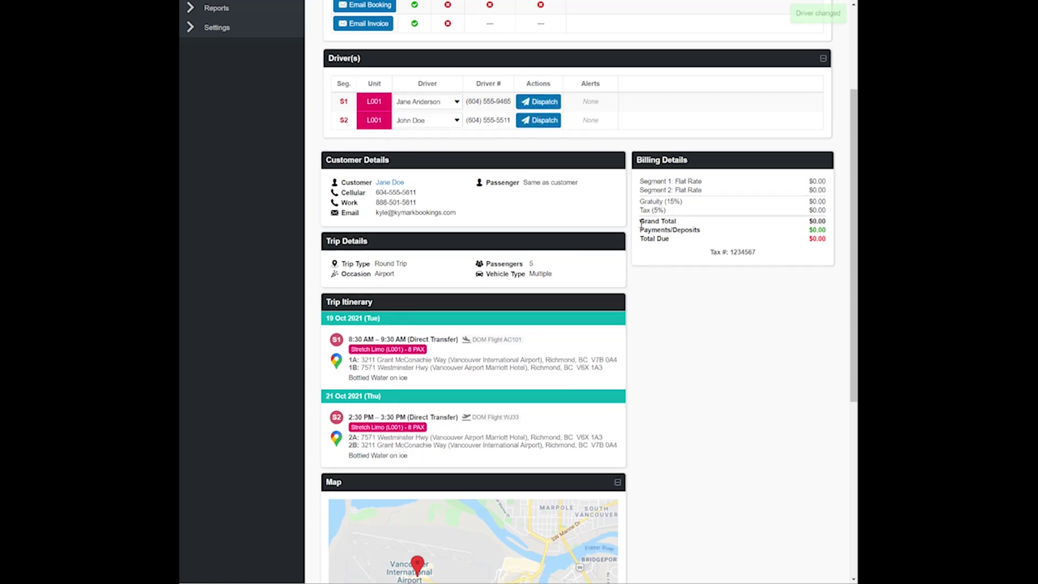
# Dispatch segment S1 to Jane Anderson and segment S2 to John Doe.
pyautogui.click(536, 102)
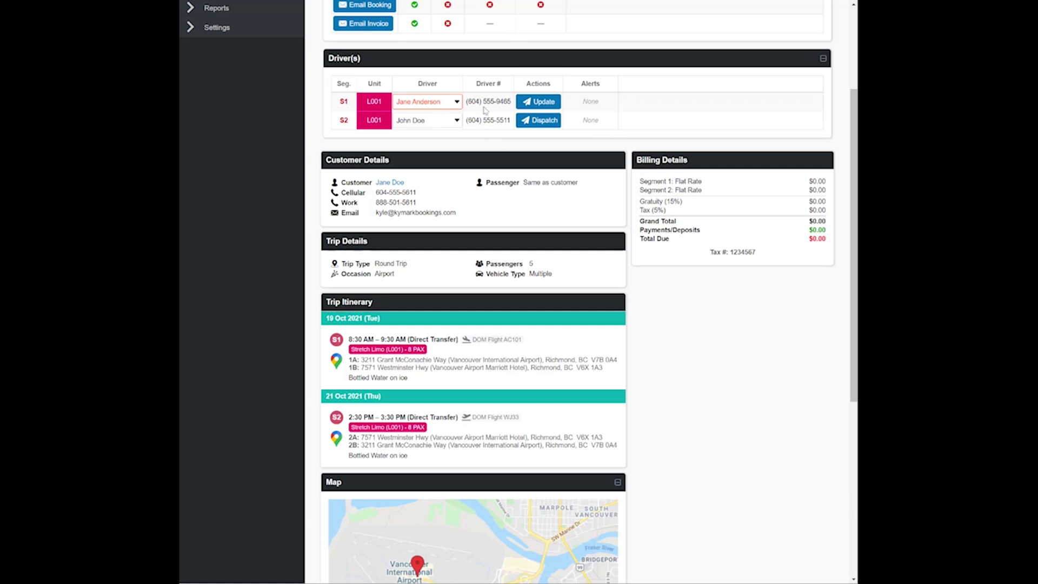
pyautogui.click(539, 120)
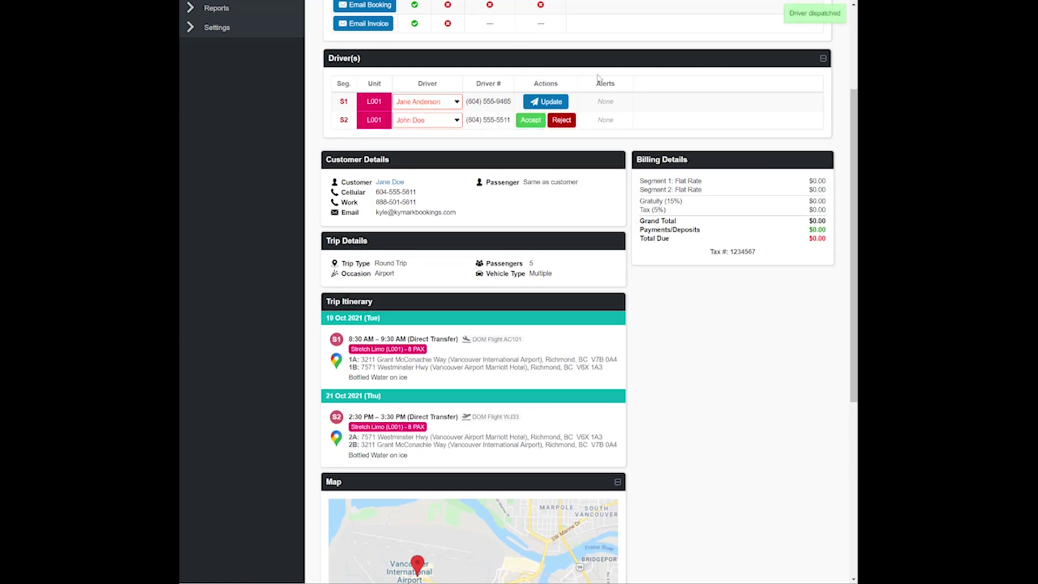
pyautogui.scroll(3, 599, 77)
pyautogui.scroll(-4, 429, 62)
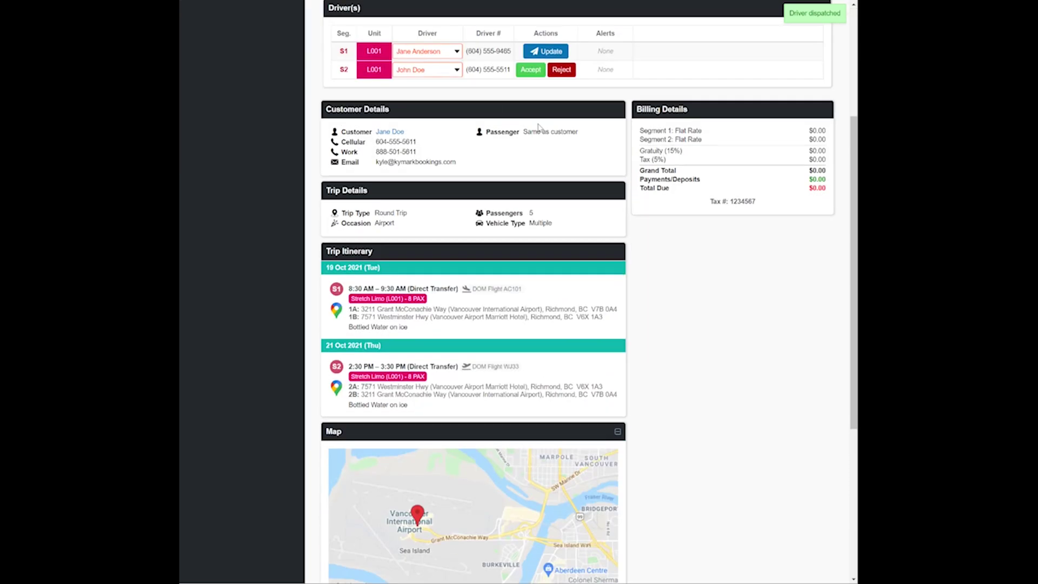
pyautogui.scroll(4, 538, 127)
# Show the schedule for 19 Oct 2021 with its bookings and unit timeline.
pyautogui.click(222, 82)
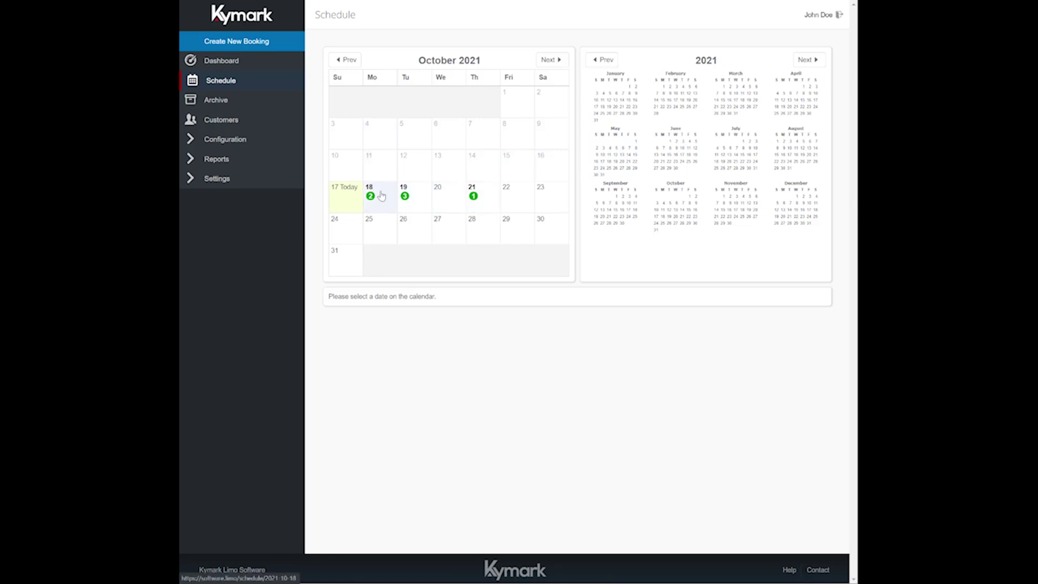
pyautogui.click(416, 198)
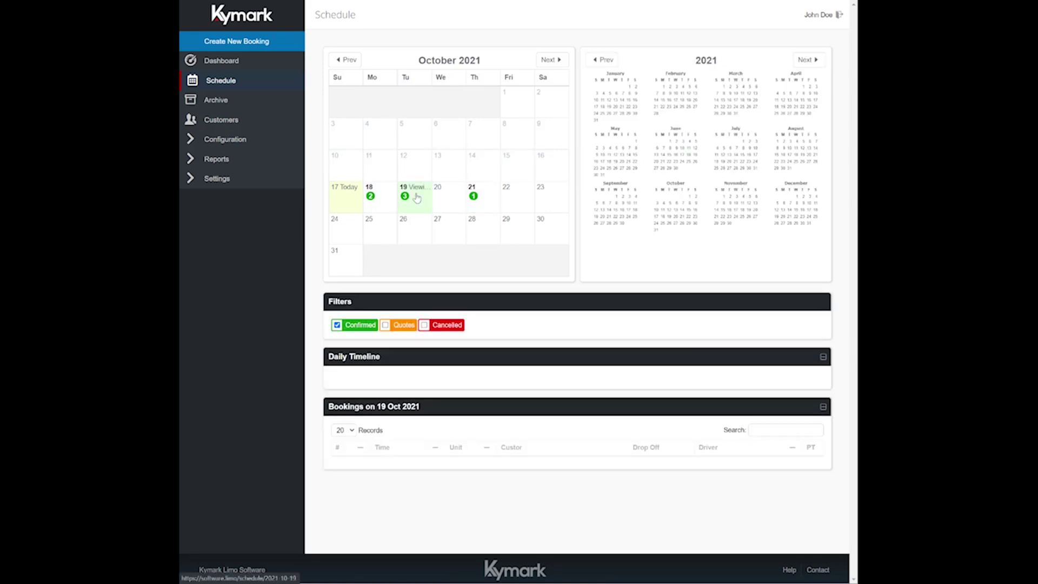
pyautogui.scroll(-1, 417, 198)
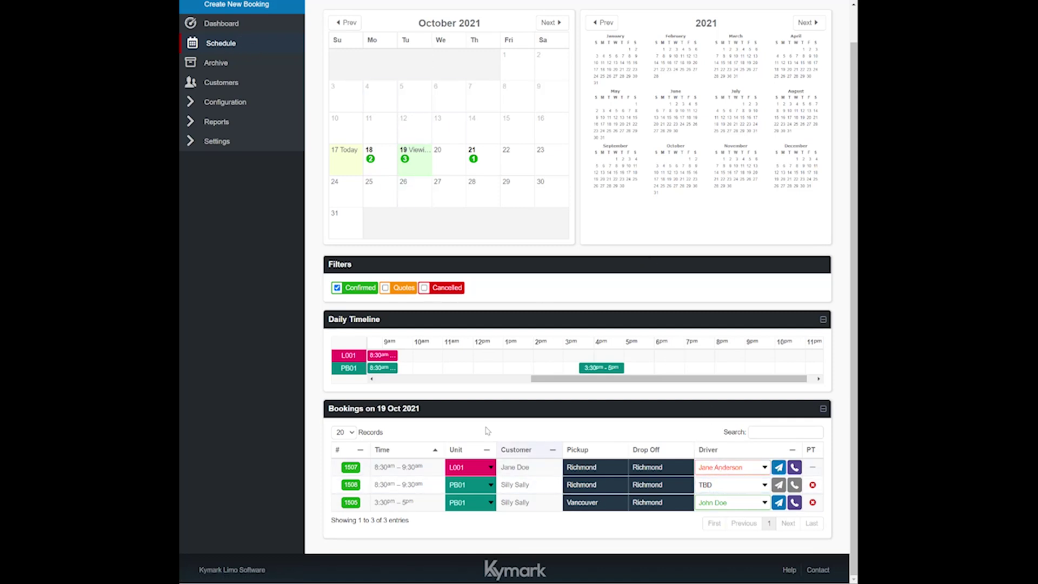
pyautogui.moveTo(551, 379); pyautogui.dragTo(608, 390)
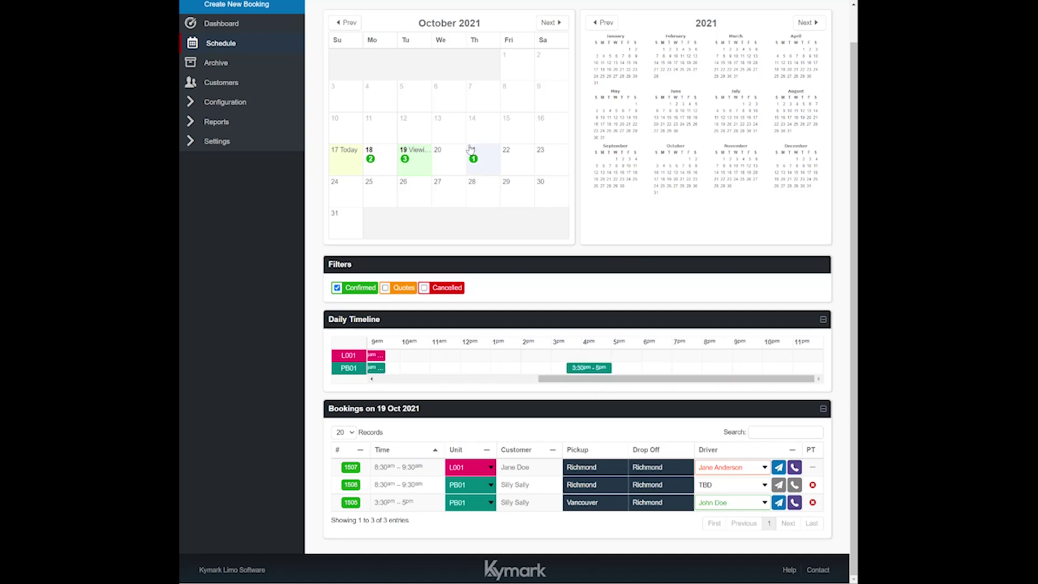